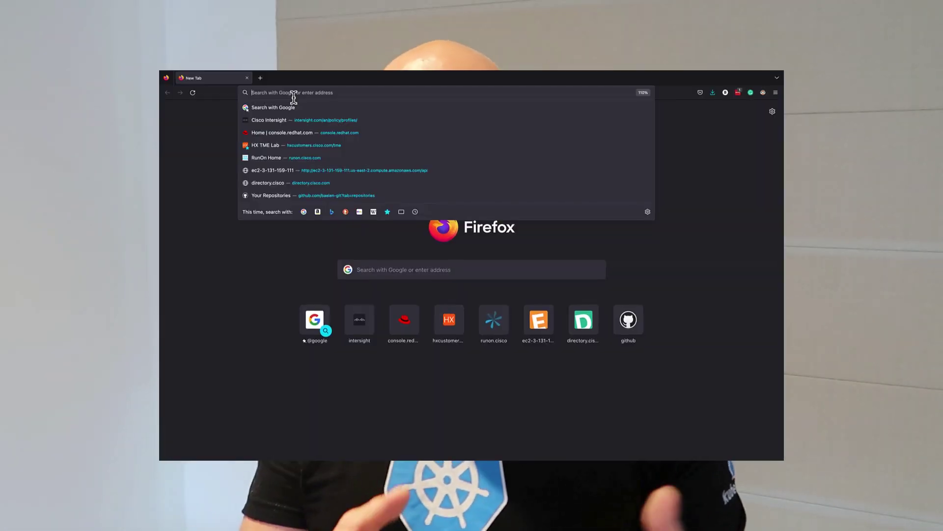
# Load console.redhat.com and generate a Minimal image discovery ISO for the cisco cluster's hosts.
pyautogui.press('Return')
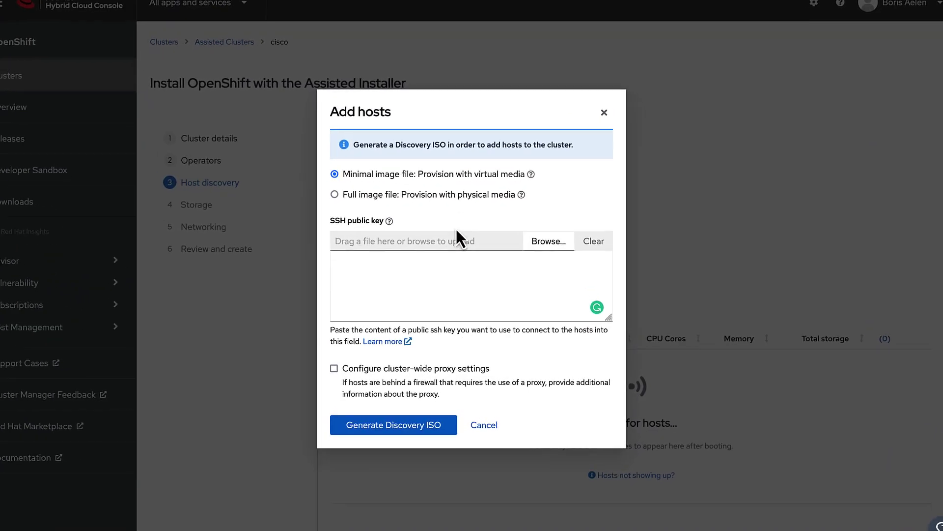
pyautogui.click(373, 452)
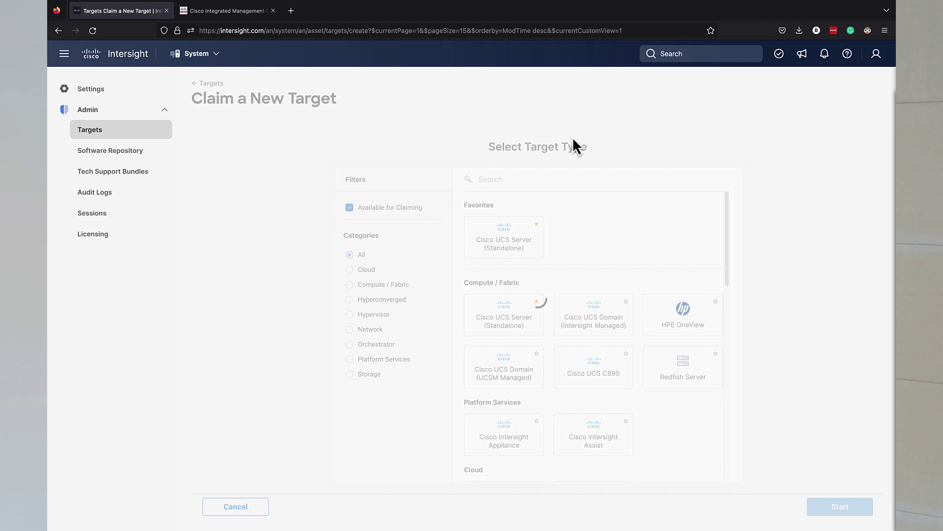
# Claim c220-m6-test as a Cisco UCS Server (Standalone) target using the claim code copied from its CIMC Device Connector.
pyautogui.click(521, 225)
pyautogui.click(827, 513)
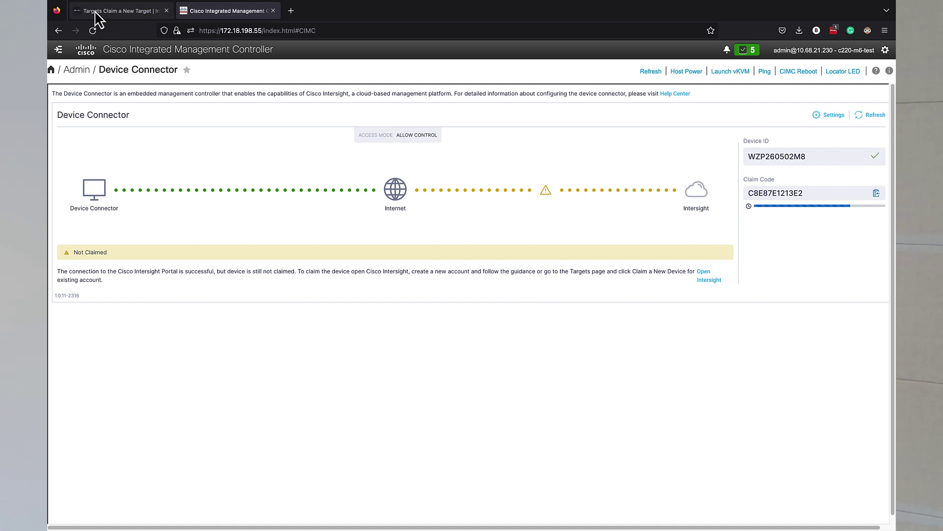
pyautogui.click(96, 12)
pyautogui.click(227, 11)
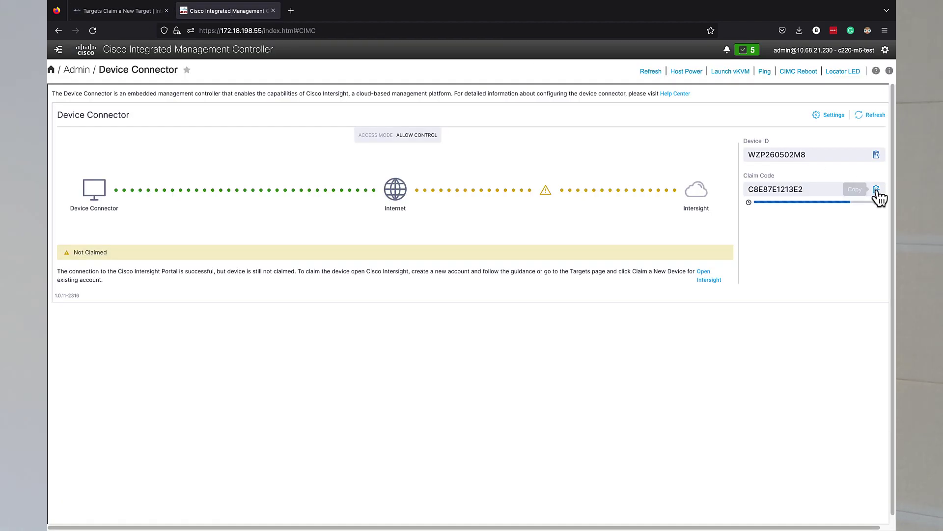
pyautogui.click(877, 190)
pyautogui.click(141, 15)
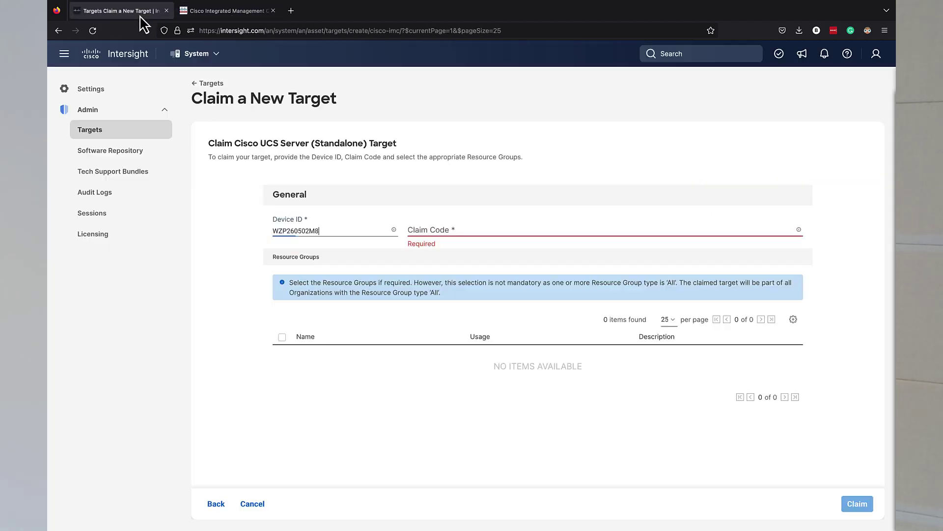
pyautogui.click(858, 504)
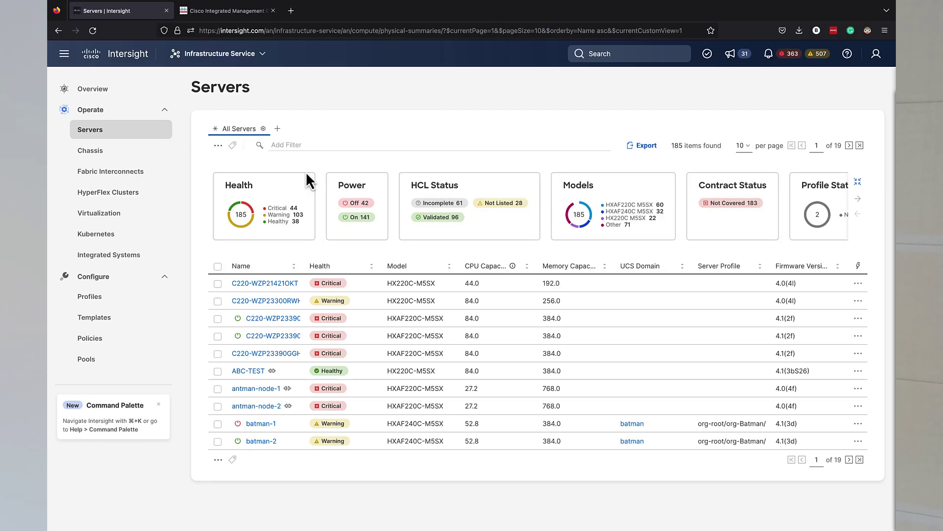
# Page forward through the Servers table to reach ocp-bm-0.
pyautogui.click(849, 459)
pyautogui.click(849, 460)
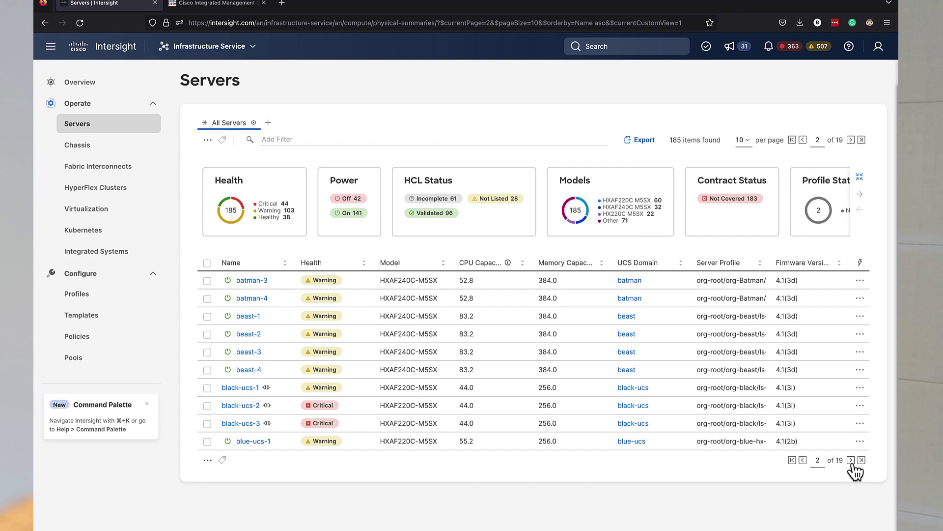
pyautogui.click(849, 459)
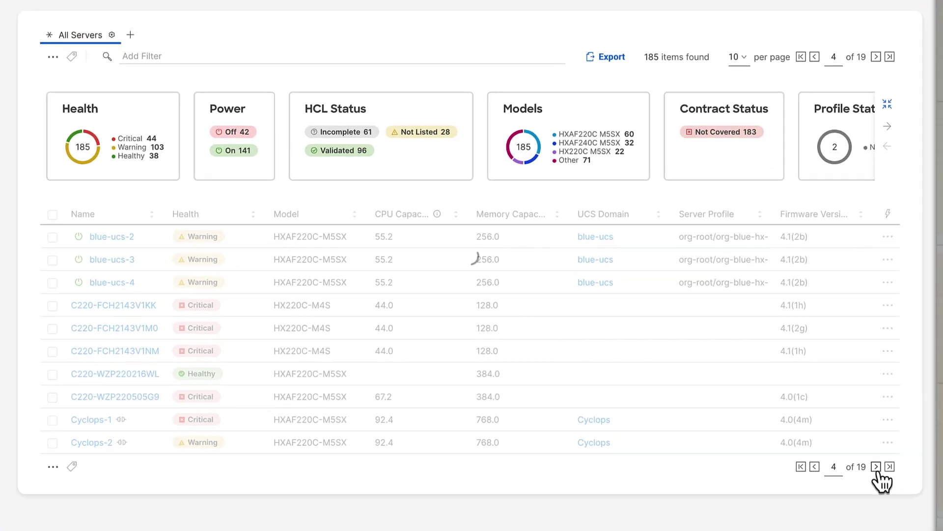
pyautogui.click(877, 468)
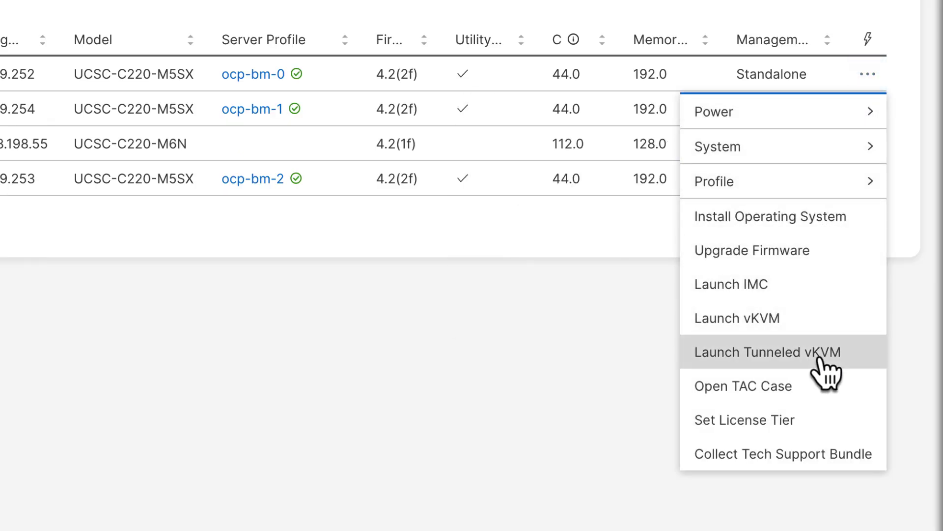
# Launch ocp-bm-0's tunneled vKVM and map a CD/DVD under Virtual Media.
pyautogui.click(820, 360)
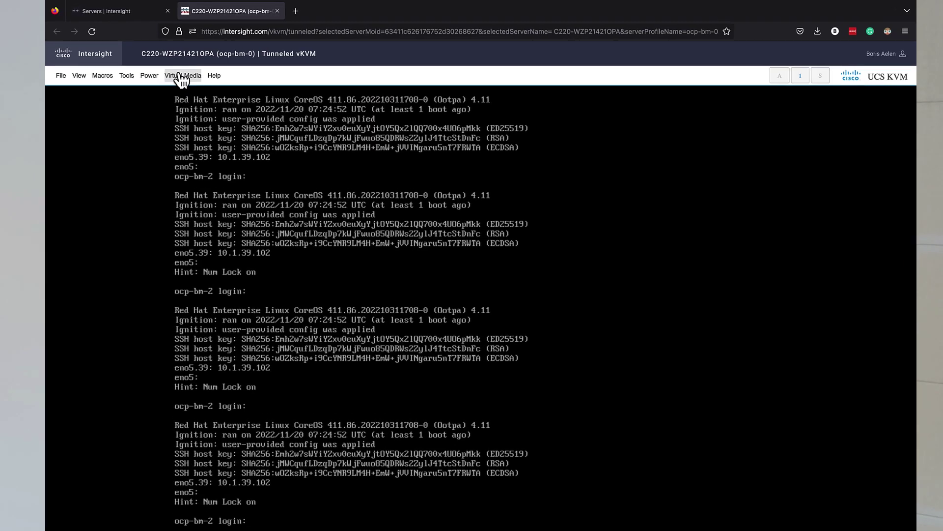
pyautogui.click(190, 74)
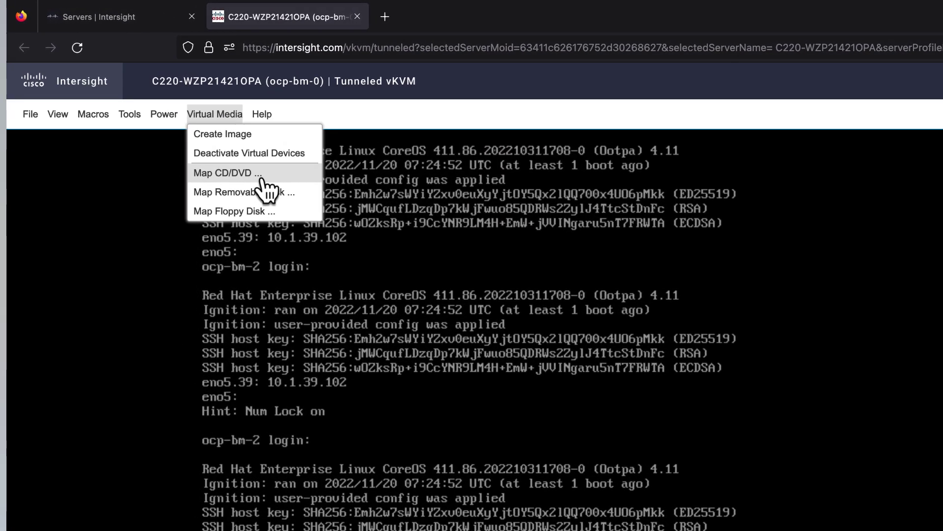
pyautogui.click(262, 177)
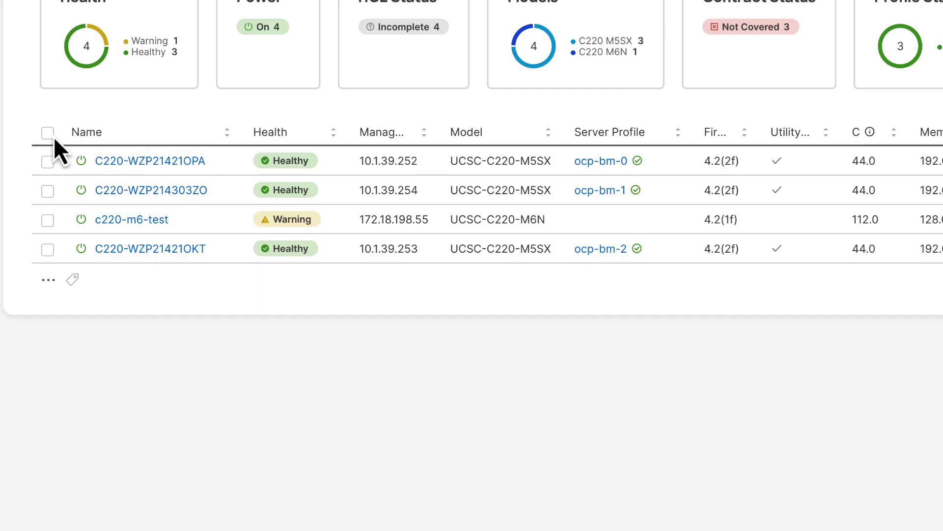
# Power-cycle all four selected servers from the bulk Power menu.
pyautogui.click(48, 133)
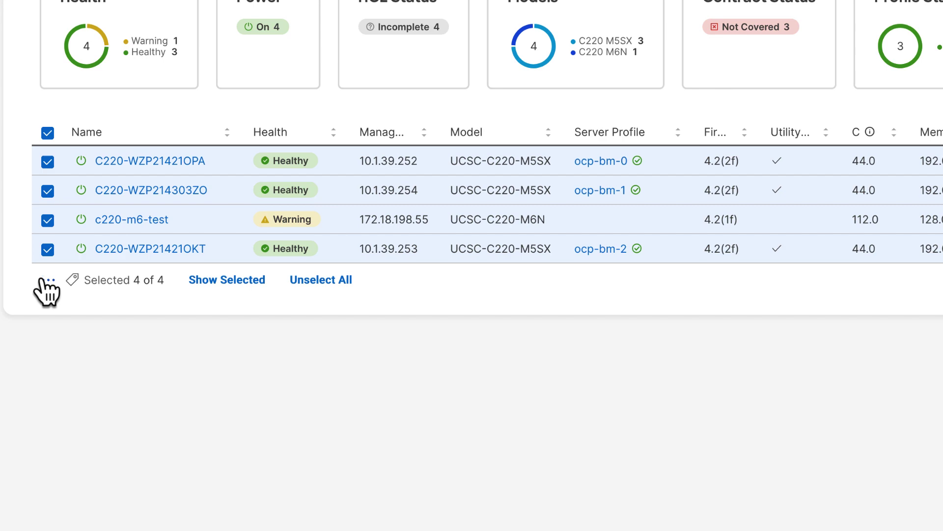
pyautogui.click(44, 280)
pyautogui.moveTo(83, 309)
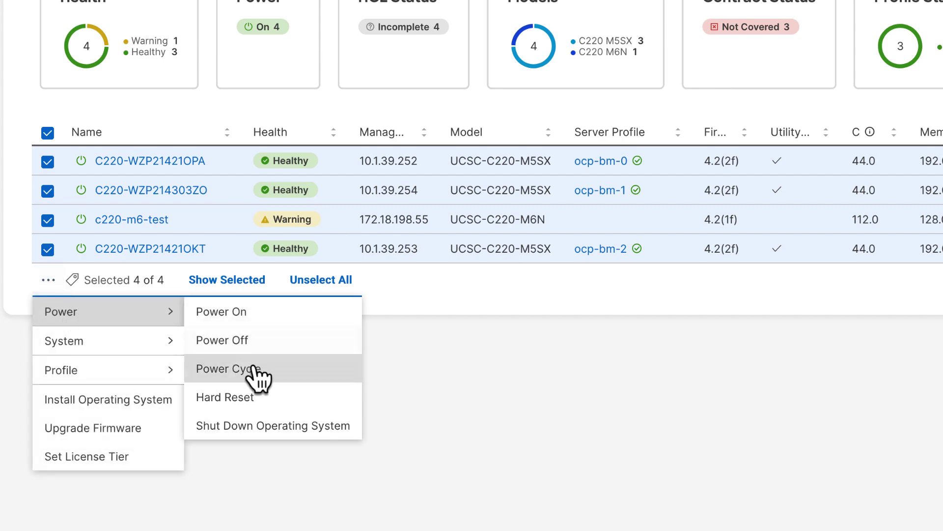
pyautogui.click(228, 369)
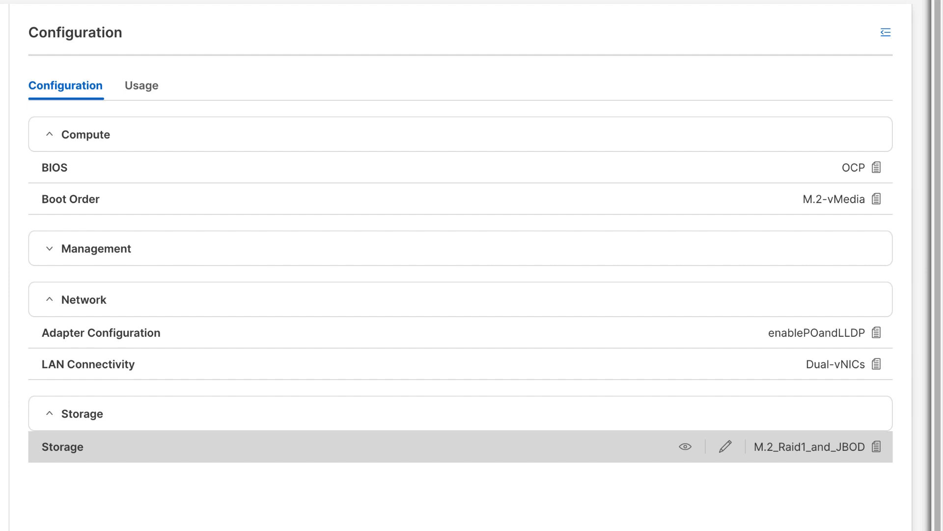
# Select all three UCS server profiles and confirm deploying them.
pyautogui.click(35, 218)
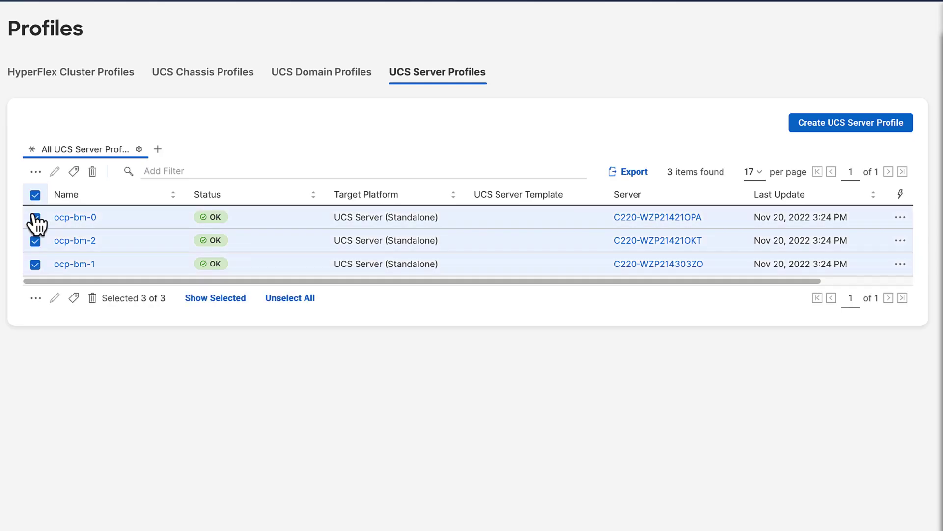
pyautogui.click(50, 324)
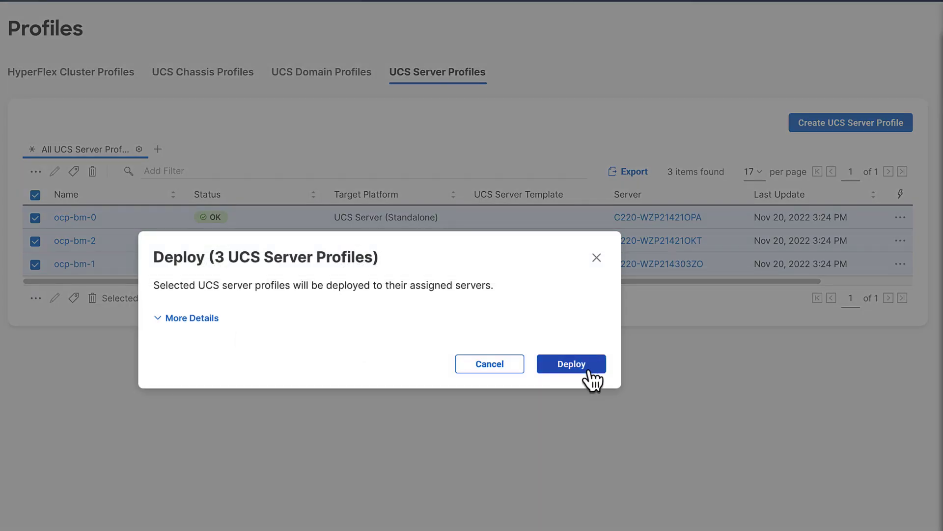
pyautogui.click(571, 365)
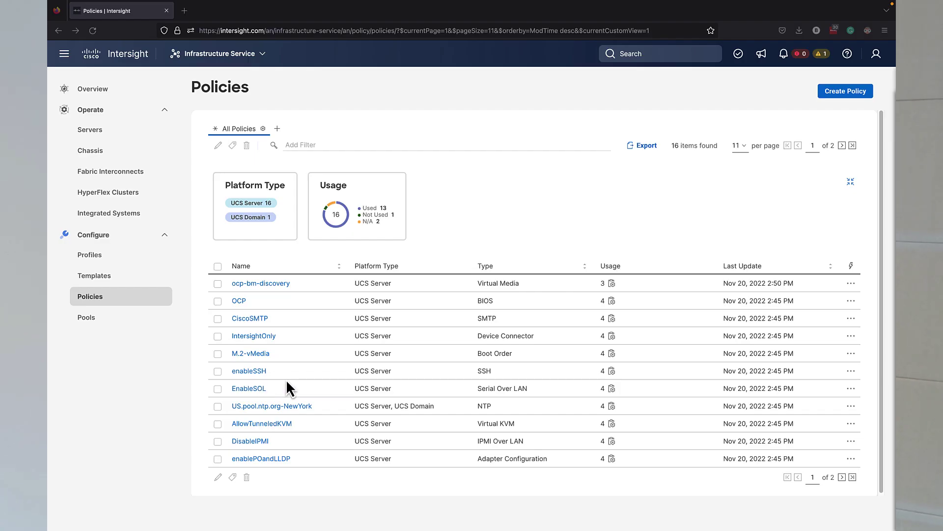
# Edit US.pool.ntp.org-NewYork, searching 'Los' to pick America/Los_Angeles, then update and save the policy.
pyautogui.click(291, 407)
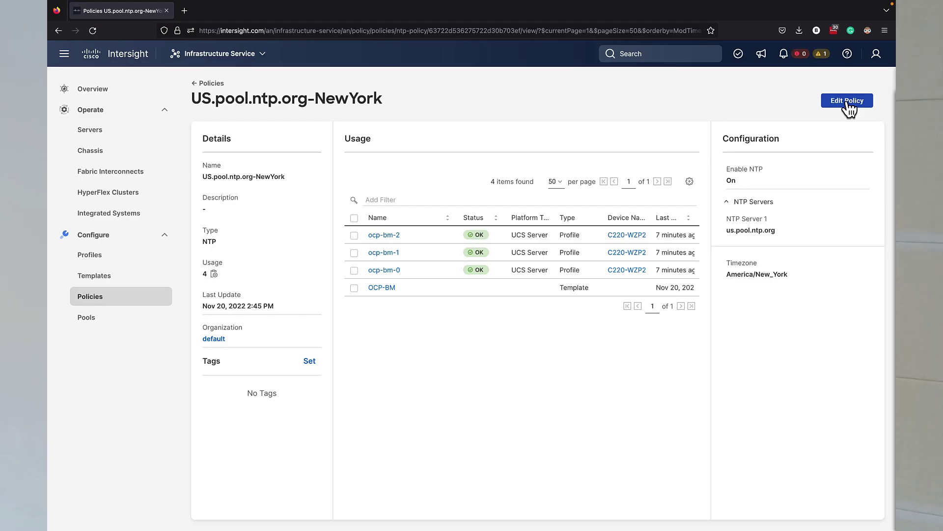
pyautogui.click(847, 102)
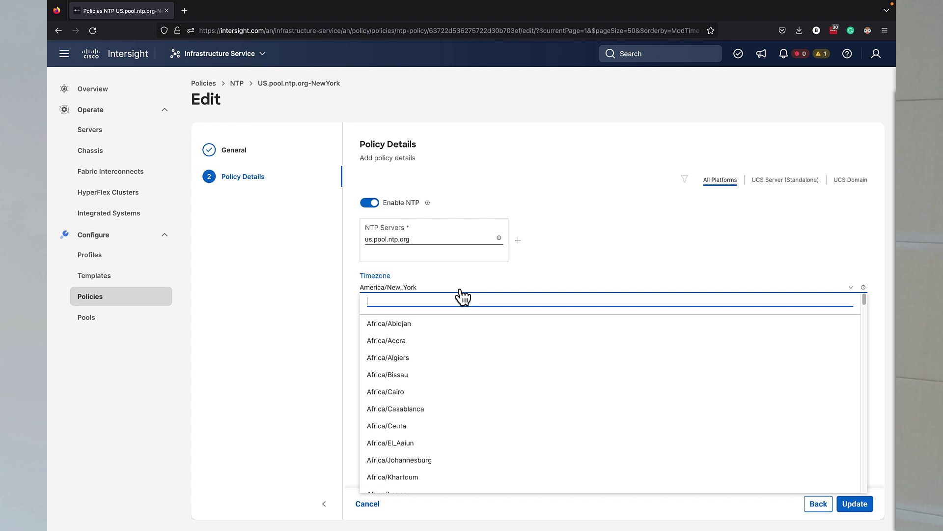
pyautogui.write('Los')
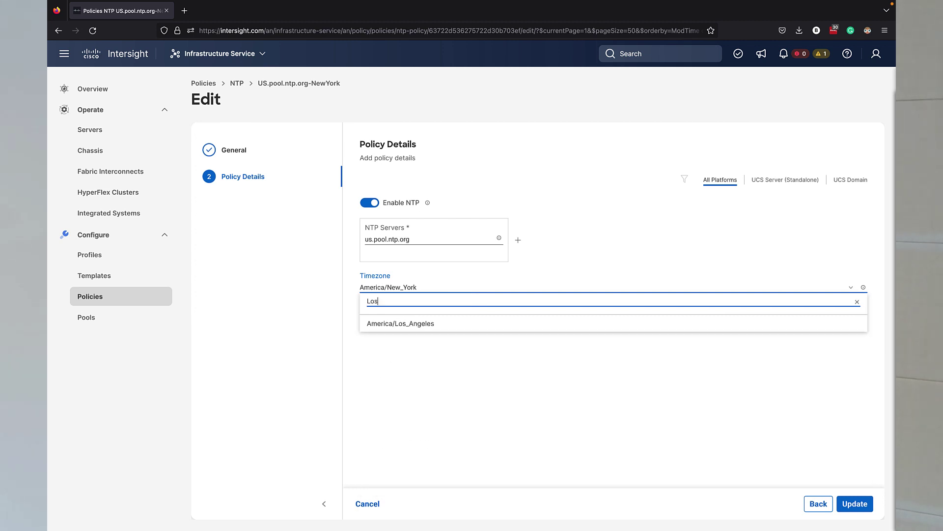
pyautogui.click(435, 325)
pyautogui.click(858, 505)
pyautogui.click(506, 345)
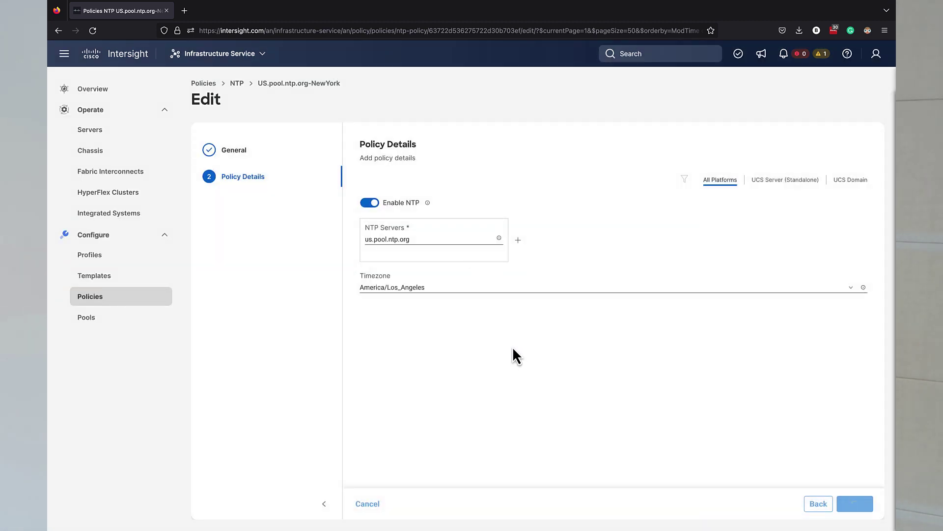
pyautogui.click(104, 258)
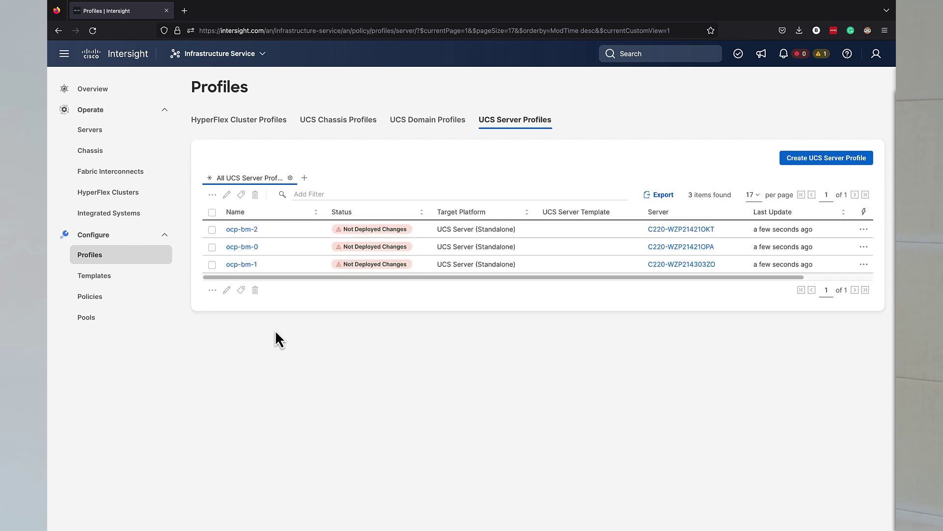
# Select all three UCS server profiles and choose Deploy from the ... menu.
pyautogui.click(212, 211)
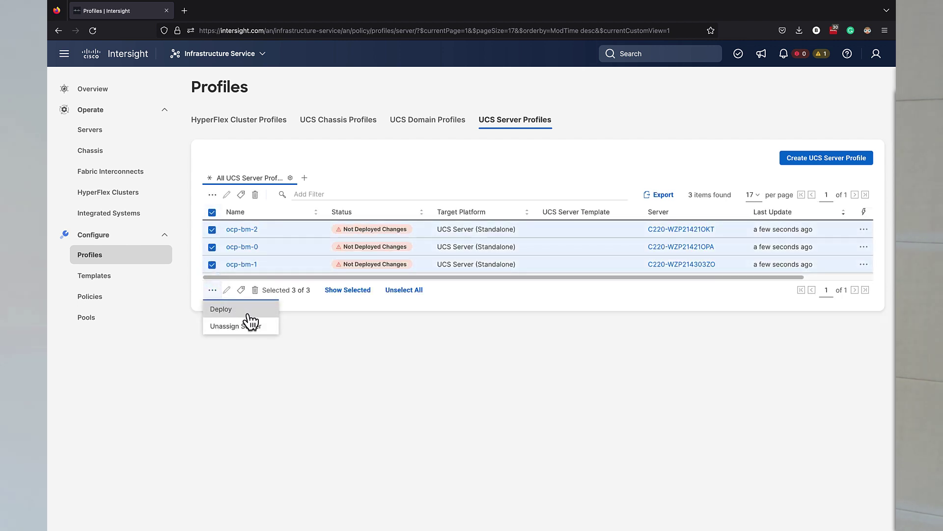
pyautogui.click(250, 314)
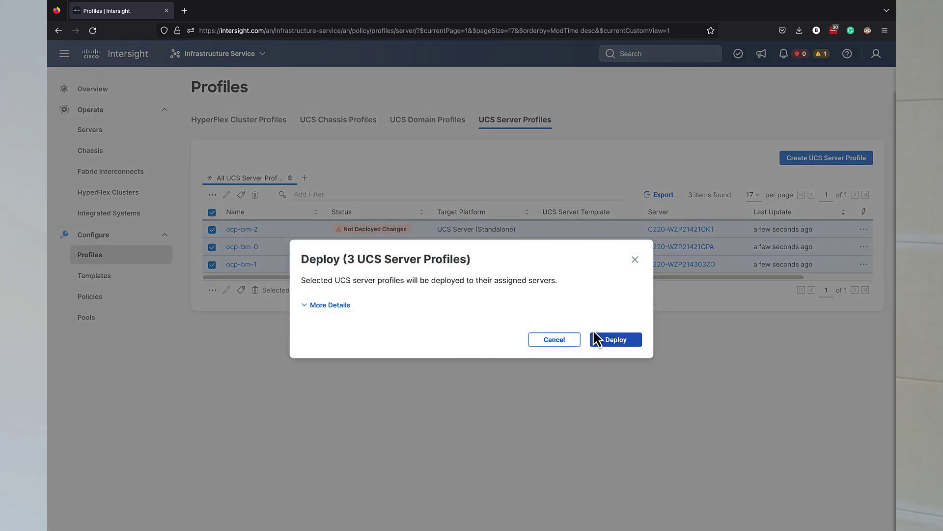